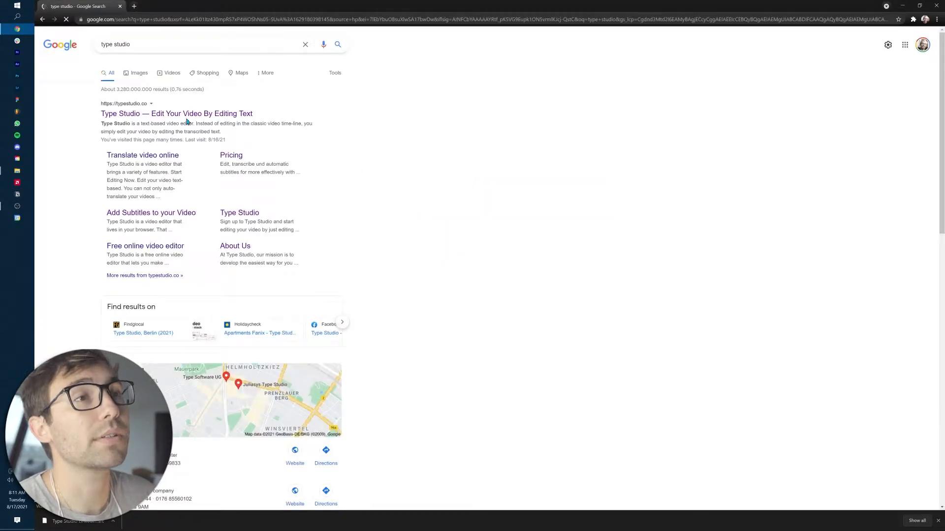
Open the Type Studio website from the search results and enter the project workspace through the free sign-up.
left_click(192, 114)
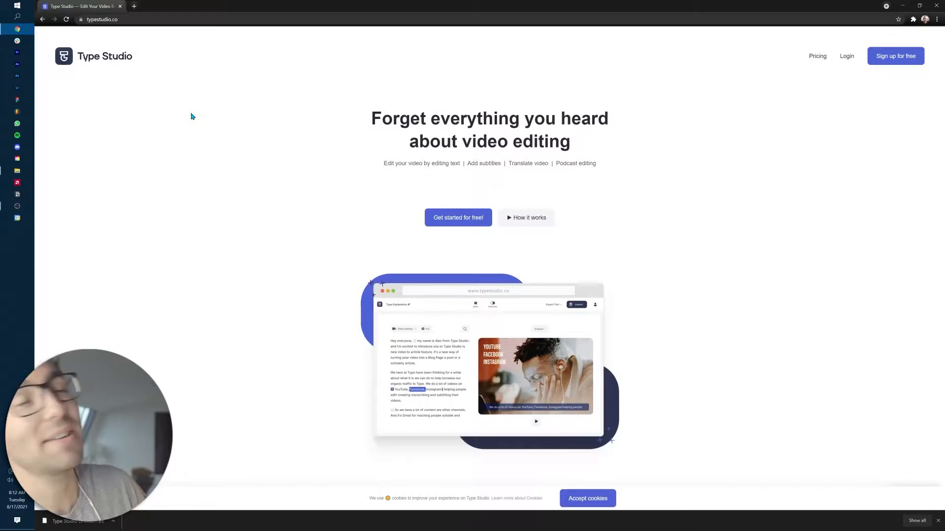
left_click(899, 55)
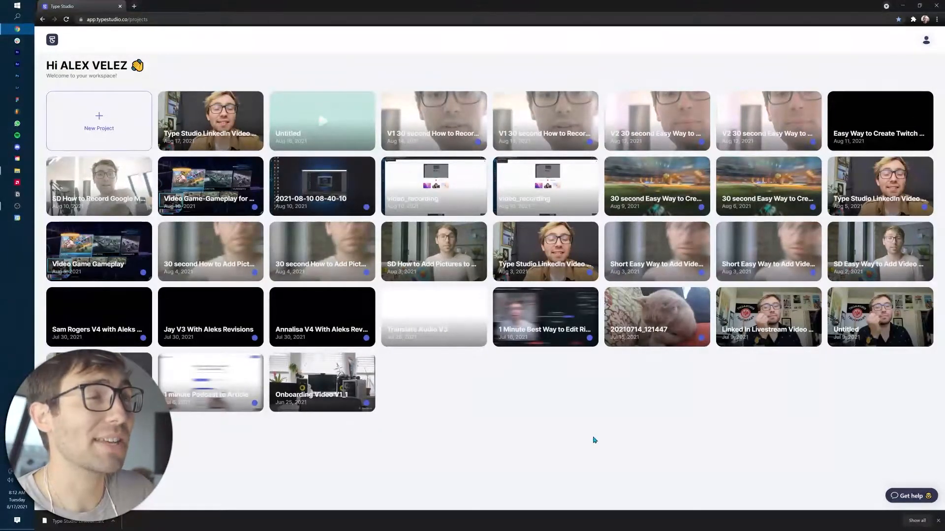
Create a new project and upload the Type Studio LinkedIn Video Example file from the computer.
left_click(110, 125)
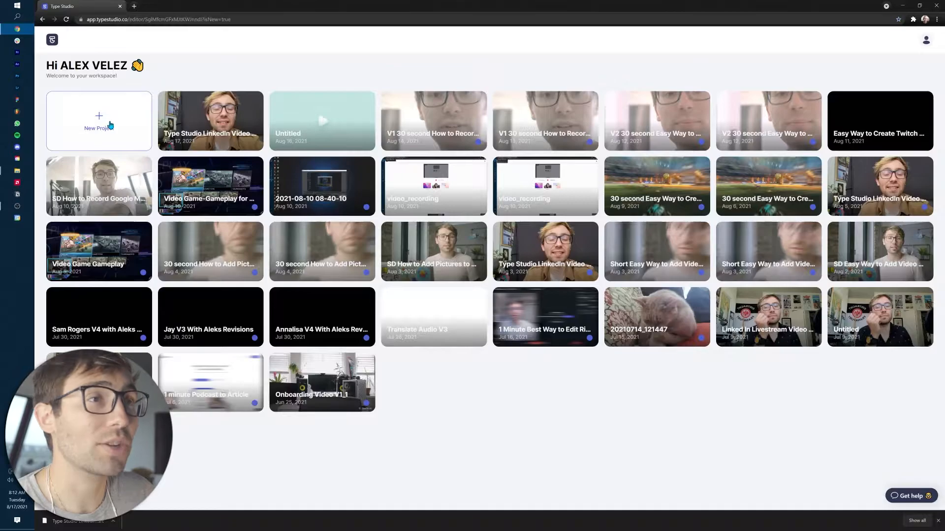
left_click(17, 170)
left_click_drag(471, 177, 290, 281)
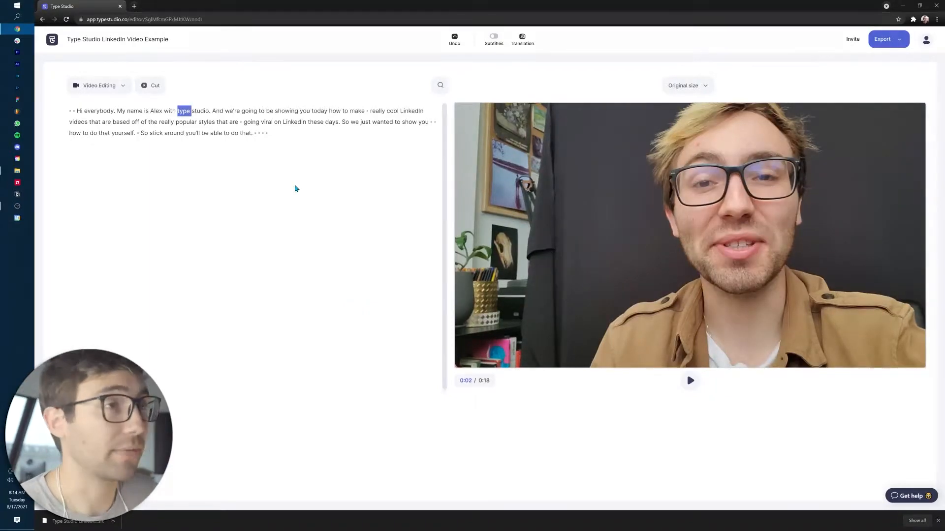
Examine the list of editor shortcuts for video editing and text correction, and close it.
key("h")
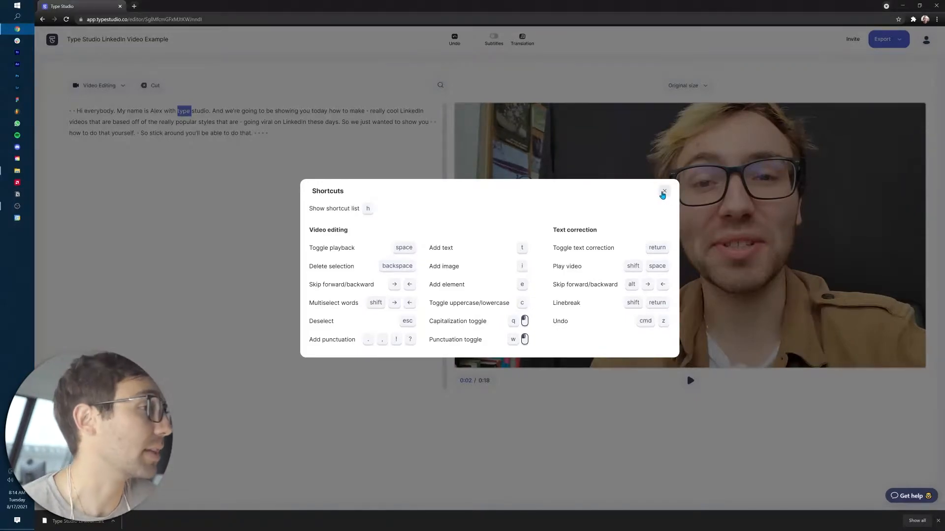
left_click(663, 192)
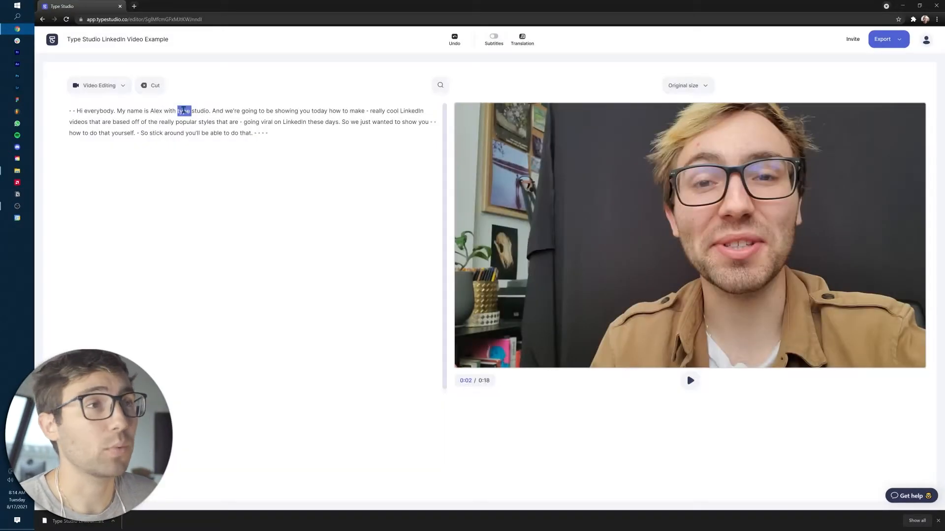
Correct the word "type" to "Type" in the first line of the transcript.
double_click(184, 110)
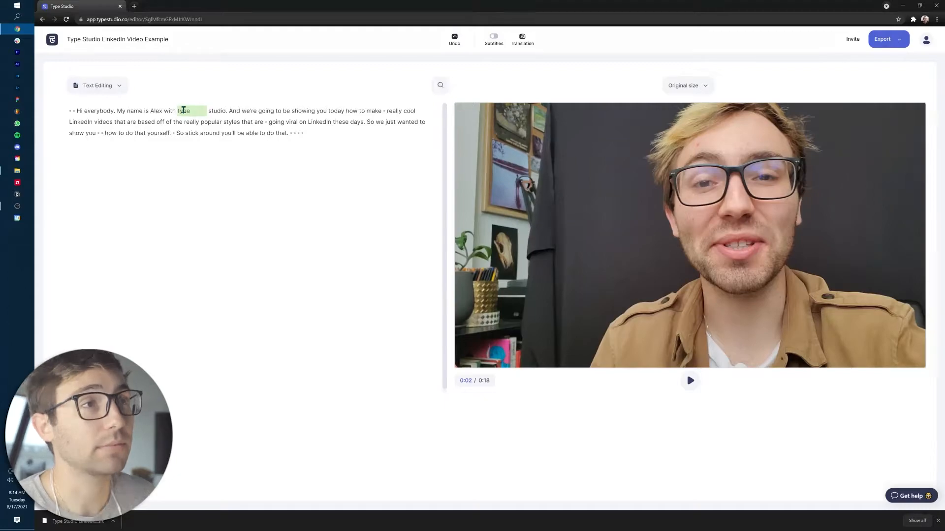
key("BackSpace")
key("BackSpace")
key("BackSpace")
key("BackSpace")
type("Type")
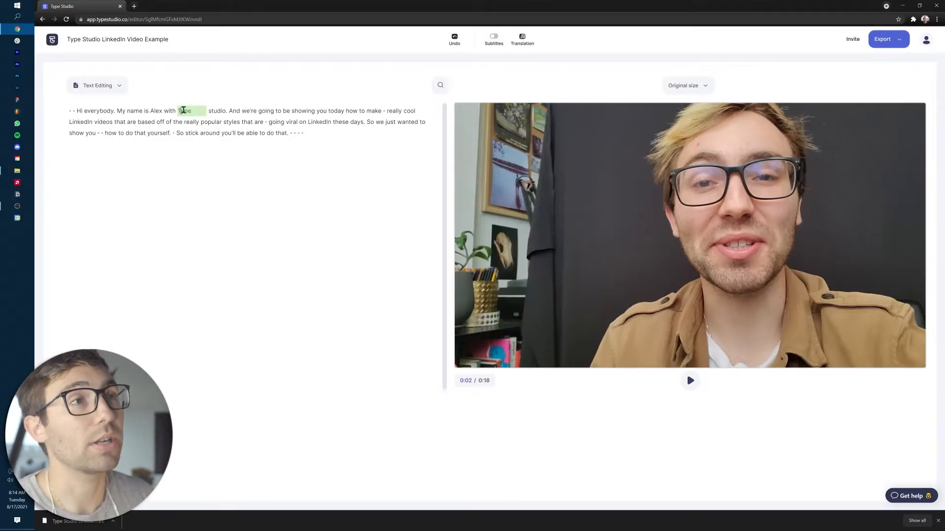
Correct the following word "studio." to "Studio." and leave text editing.
key("BackSpace")
key("BackSpace")
key("BackSpace")
key("BackSpace")
key("BackSpace")
key("BackSpace")
key("BackSpace")
type("Studio.")
key("Escape")
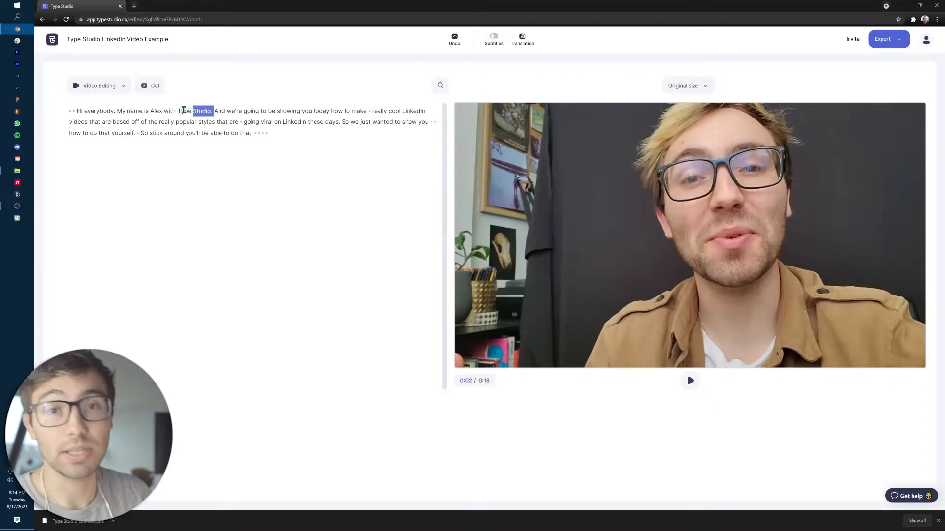
Extend the transcript word "Studio." to read "Studio the place to go for Text files from video.".
double_click(210, 111)
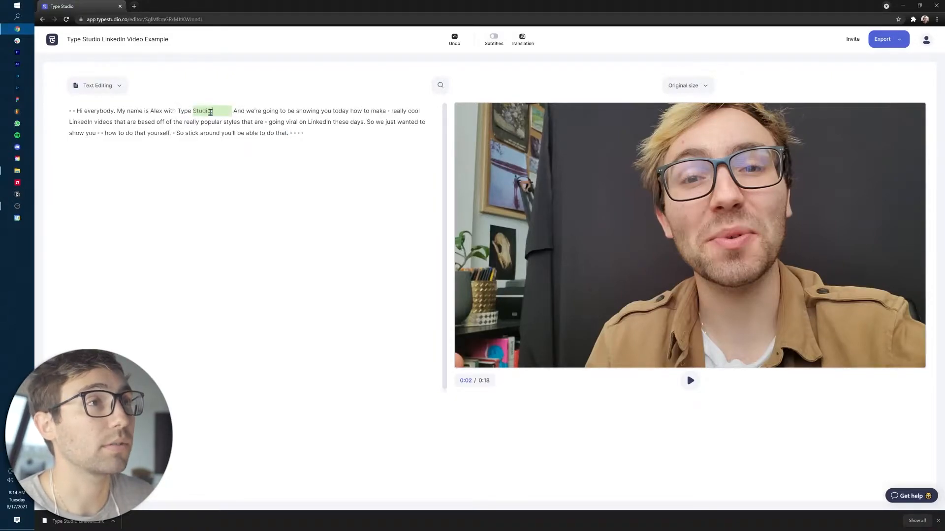
type("tje")
type(" place to go")
type(" for Text fl")
type("iles from bide")
key("BackSpace")
key("BackSpace")
key("BackSpace")
key("BackSpace")
type("video.")
key("Return")
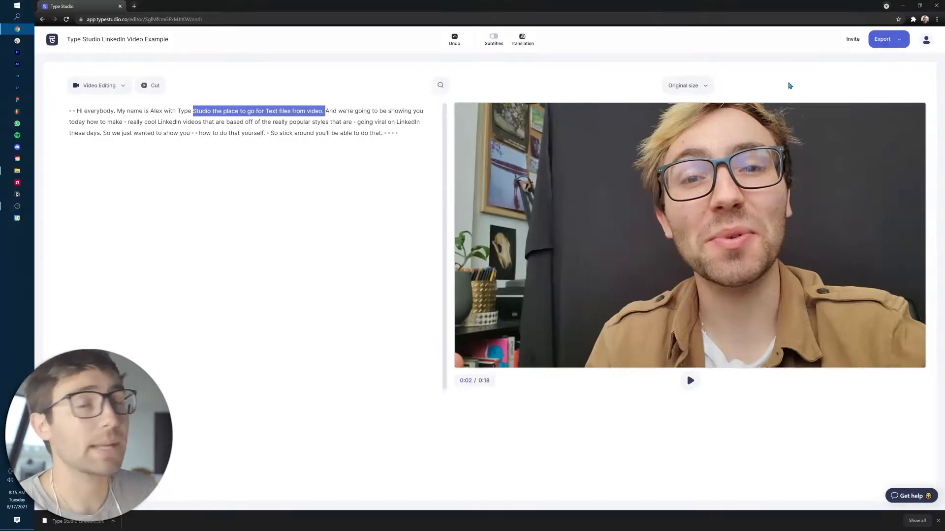
Copy the whole transcript to the clipboard using the text export options.
left_click(886, 42)
left_click(928, 62)
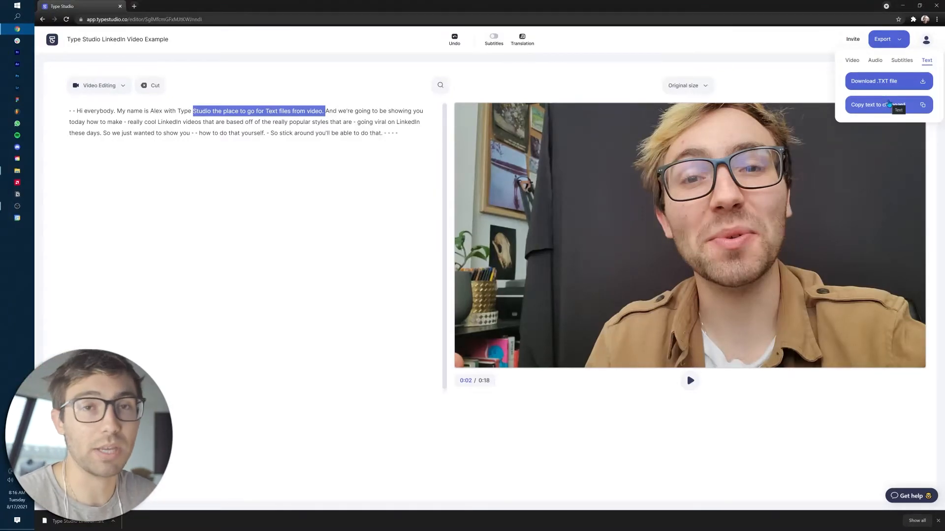
left_click(889, 104)
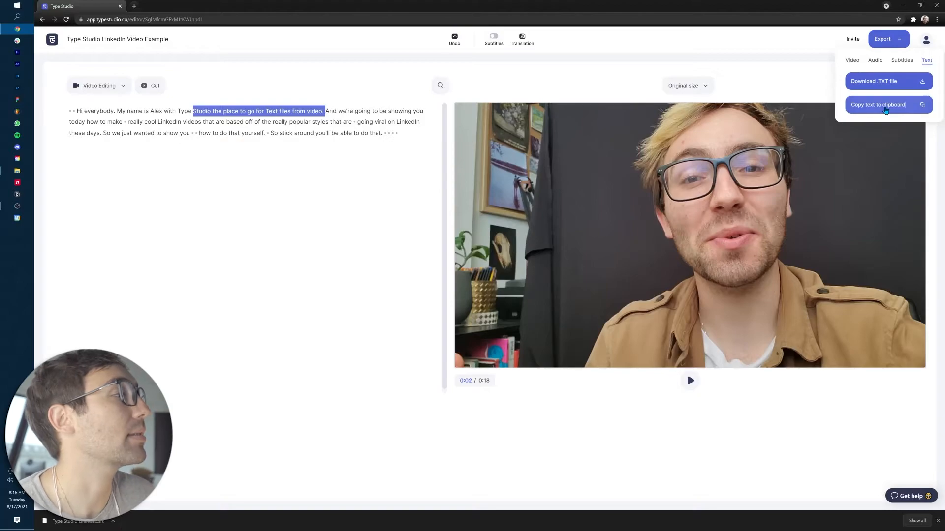
Check the copied transcript by pasting it into a new browser tab's address field, and close that tab.
left_click(134, 6)
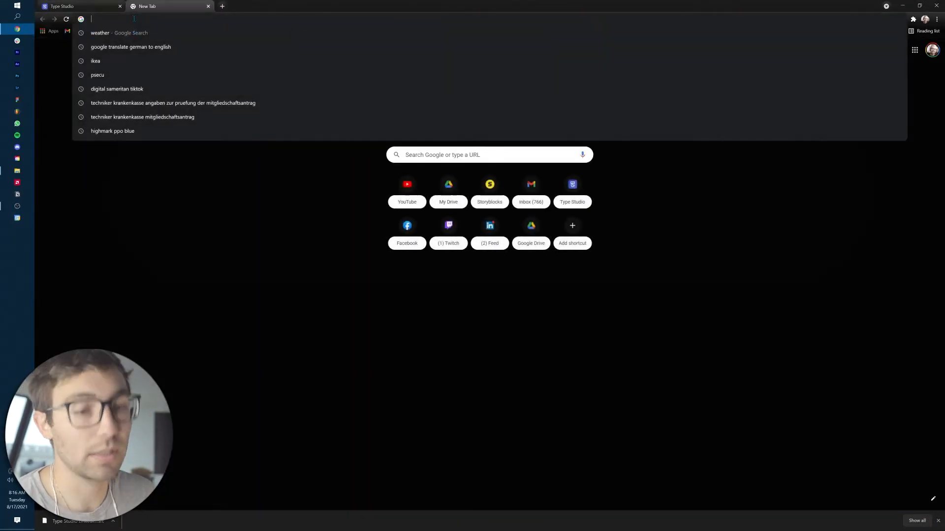
key("ctrl+v")
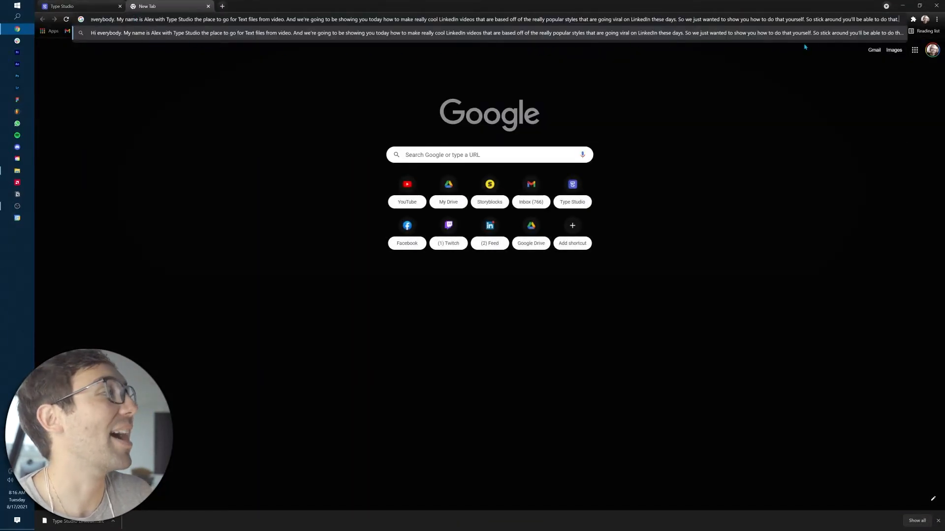
key("ctrl+w")
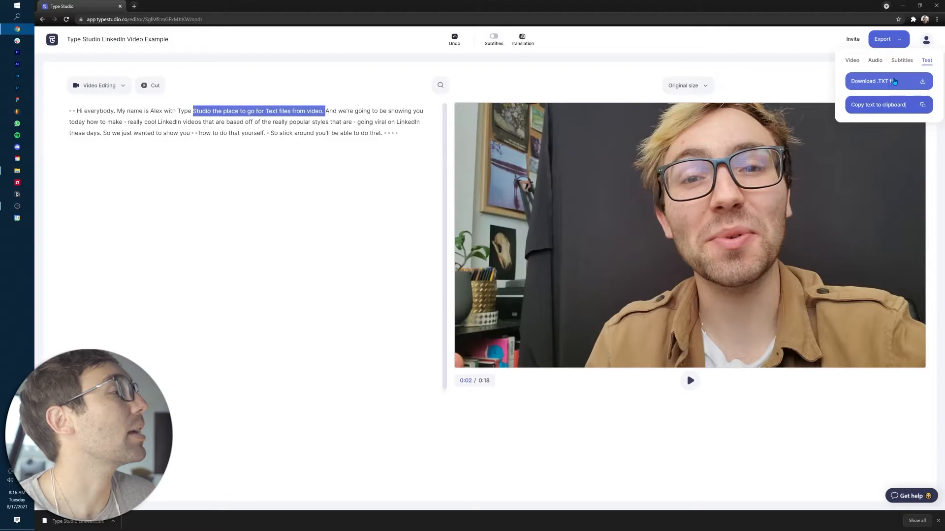
Download the transcript as a .TXT file and open it in Notepad to read through the full line.
left_click(896, 82)
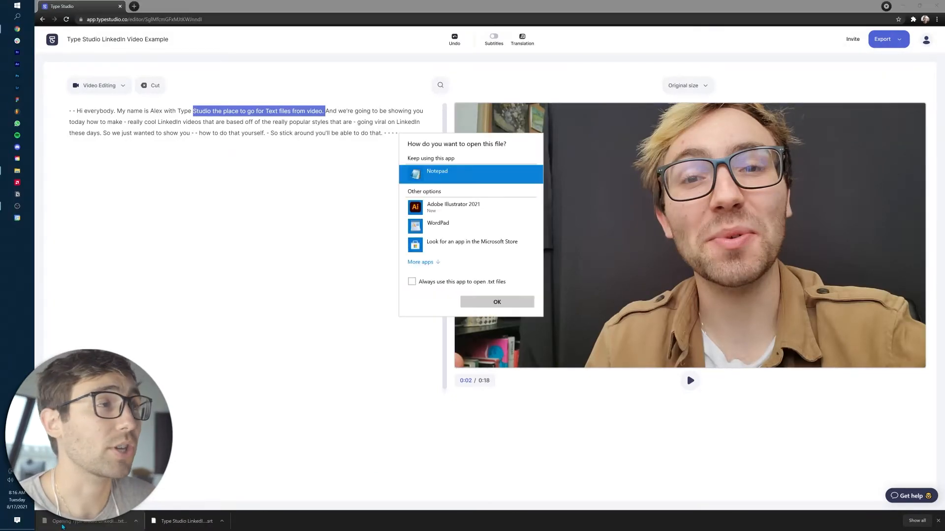
double_click(431, 181)
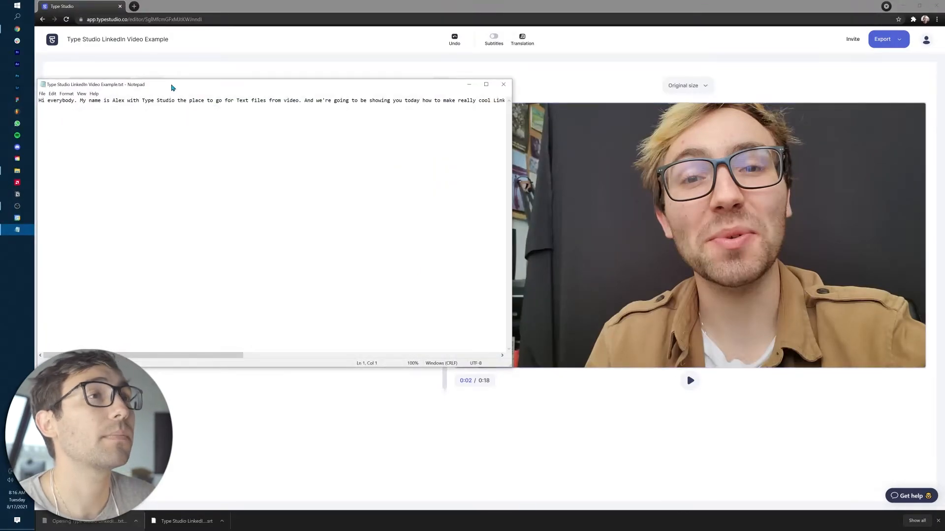
left_click_drag(169, 84, 379, 86)
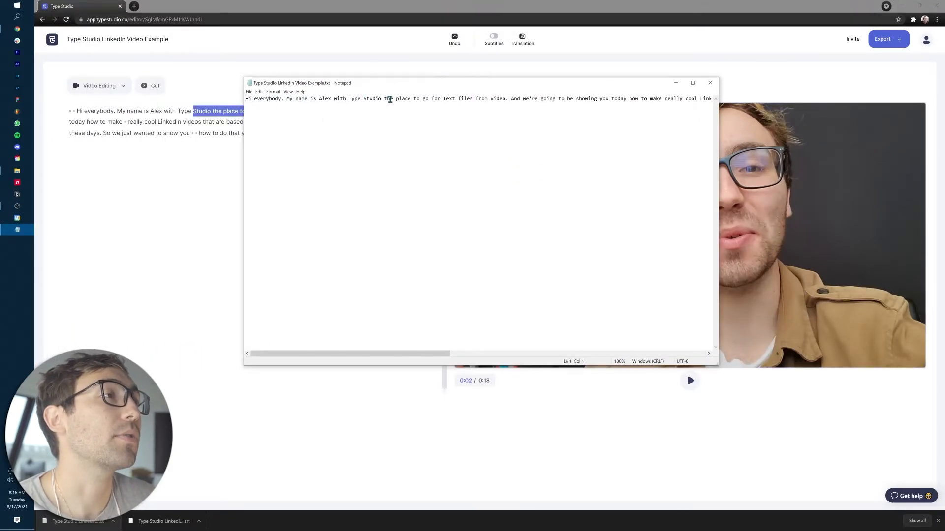
left_click_drag(497, 83, 522, 180)
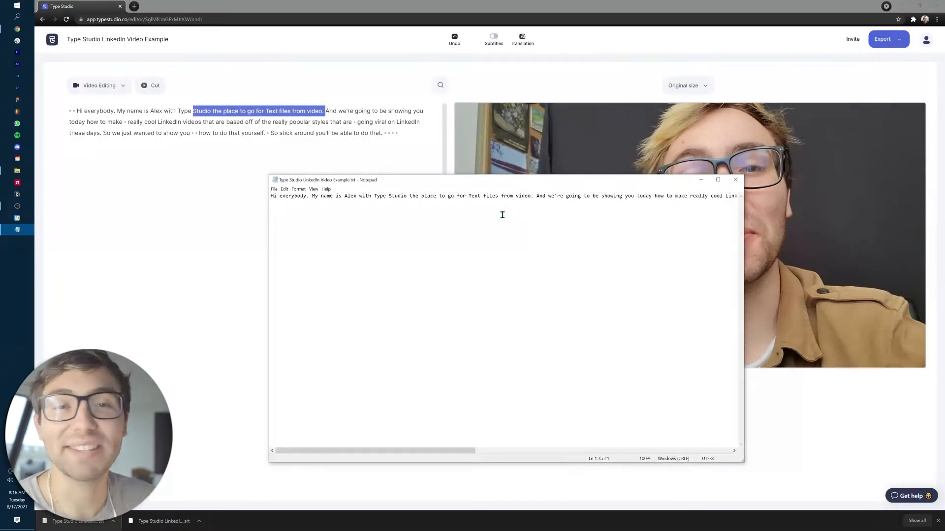
left_click_drag(429, 452, 717, 443)
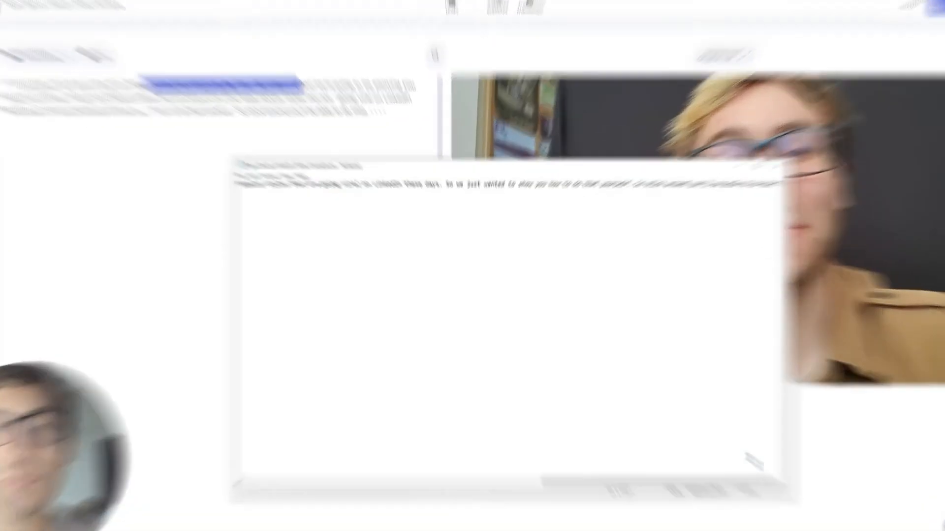